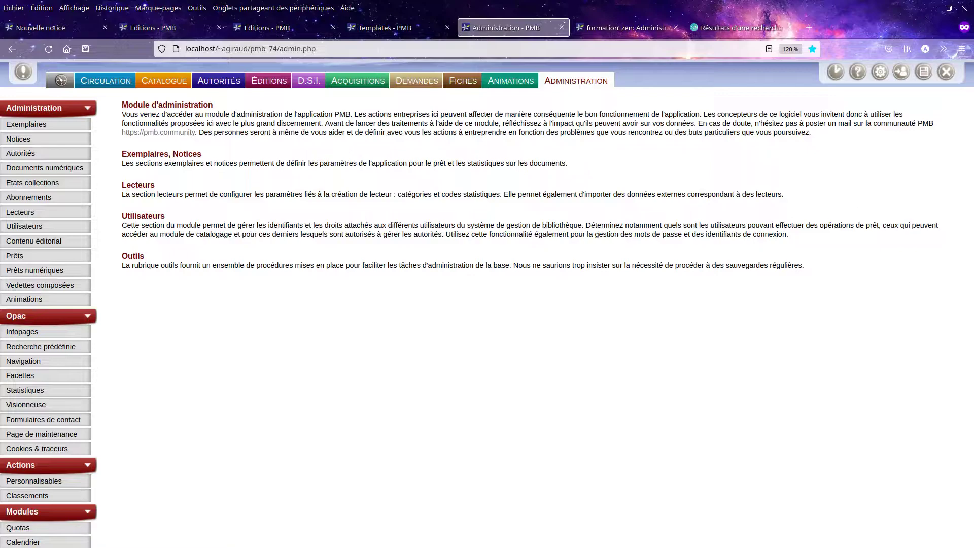
Start a new OPAC facet for notices and name it "Auteur principal".
left_click(29, 377)
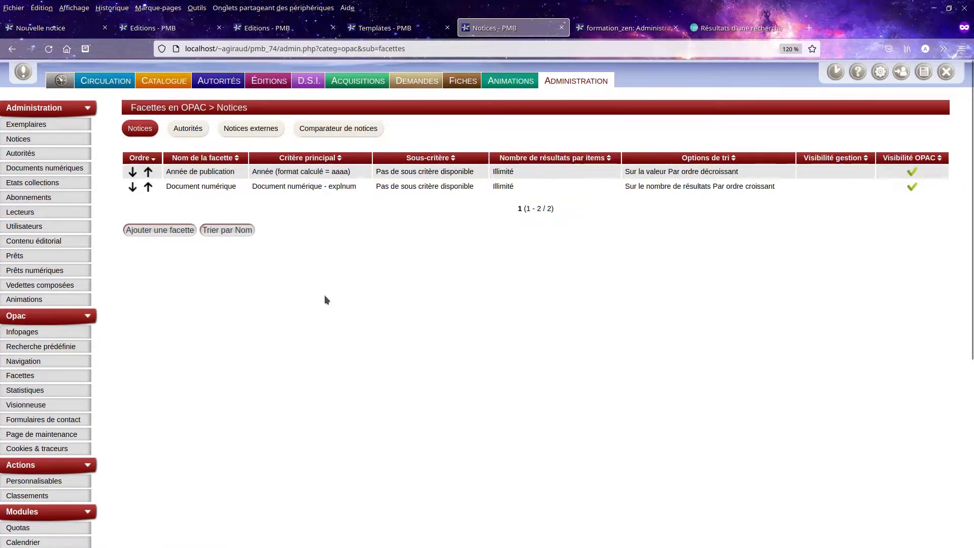
left_click(166, 232)
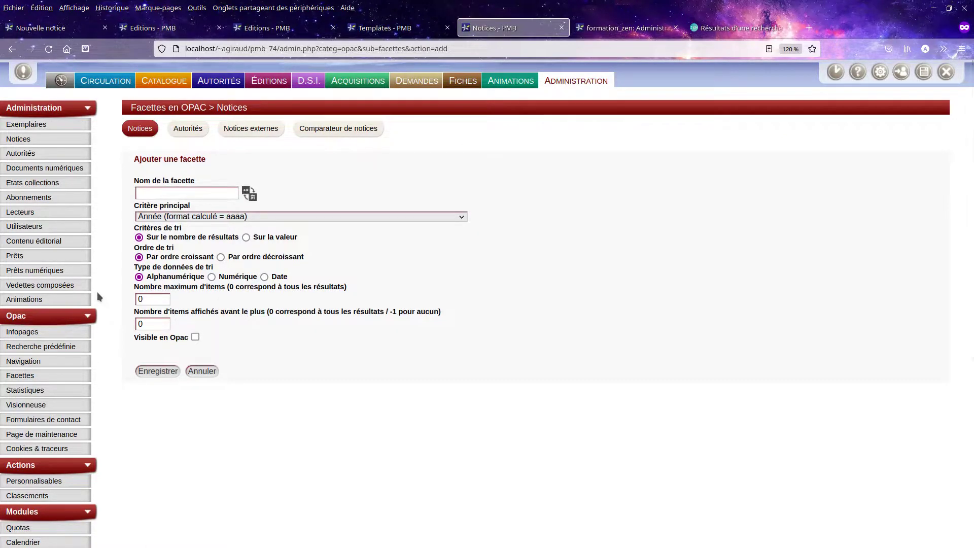
left_click(166, 192)
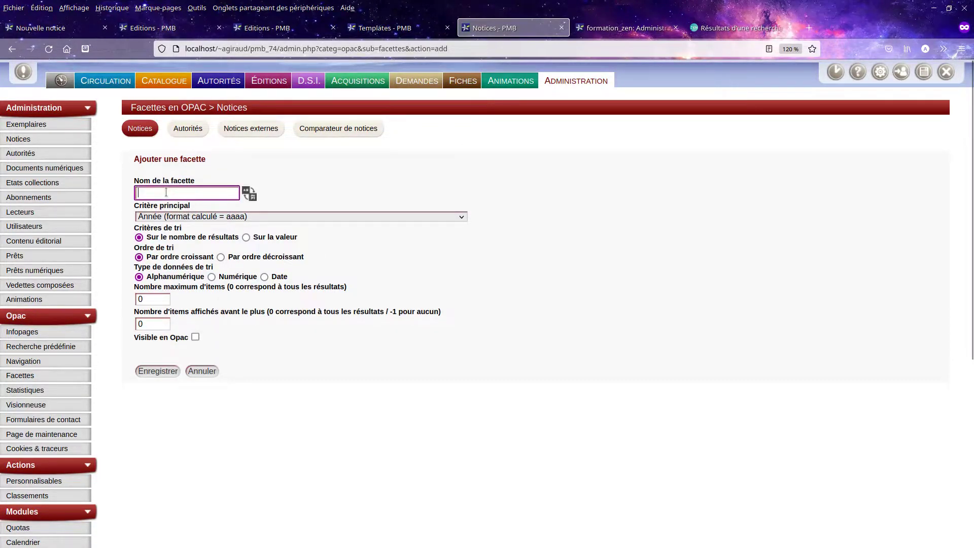
type("Auteur principal")
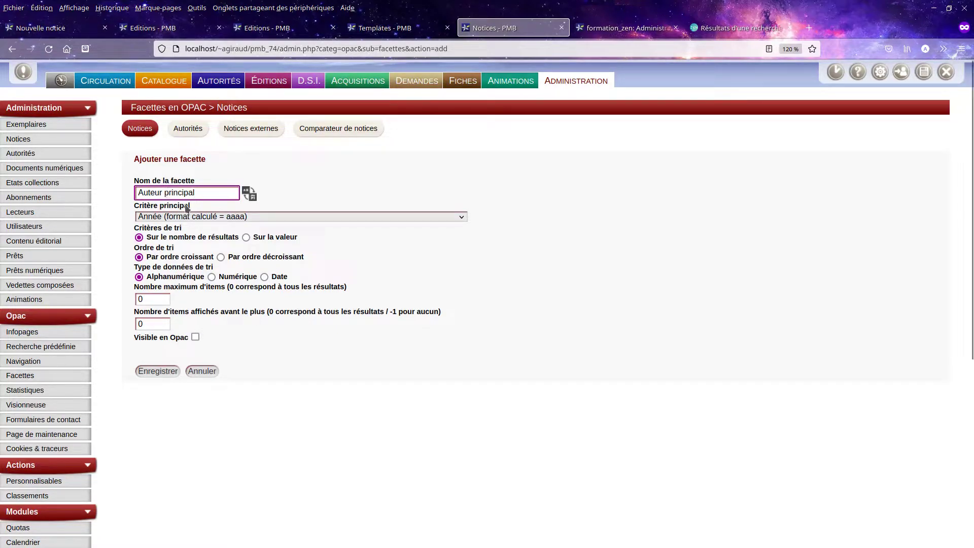
Choose "Auteur - Auteurs" as the new facet's main criterion.
left_click(202, 217)
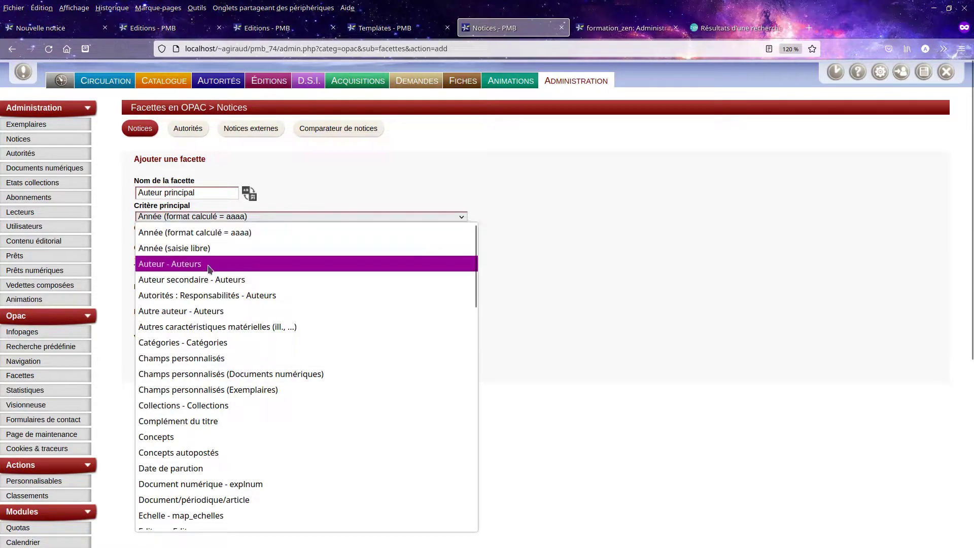
scroll(215, 418, "down", 10)
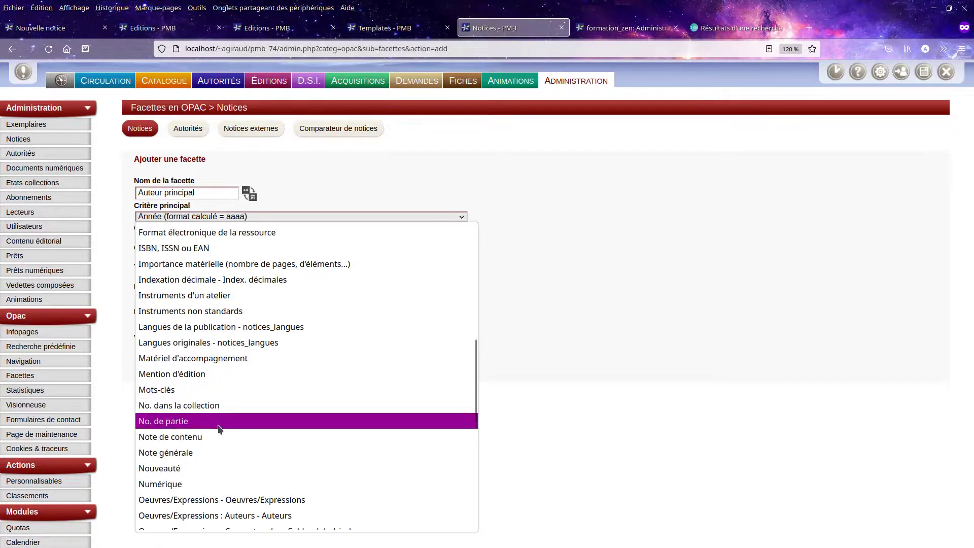
scroll(226, 471, "down", 5)
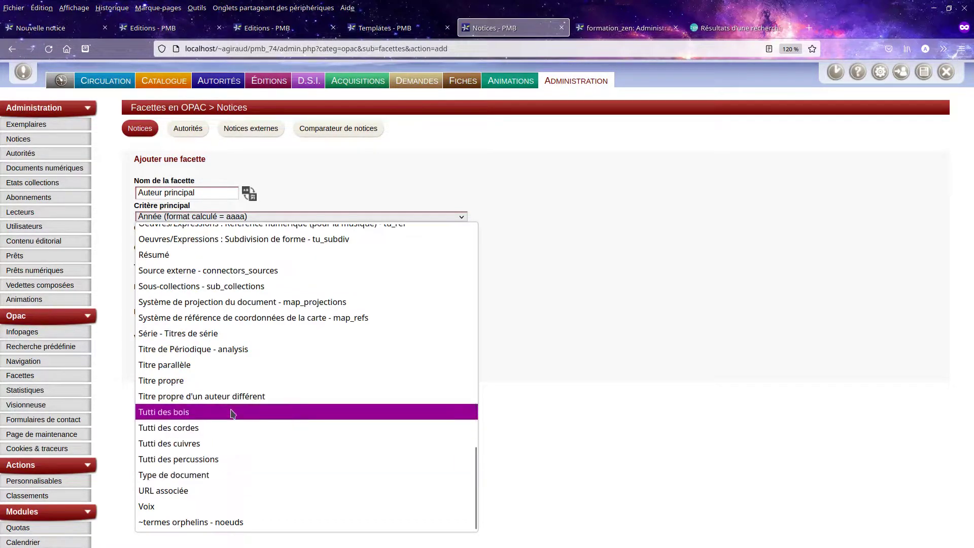
scroll(231, 411, "up", 8)
scroll(230, 409, "up", 8)
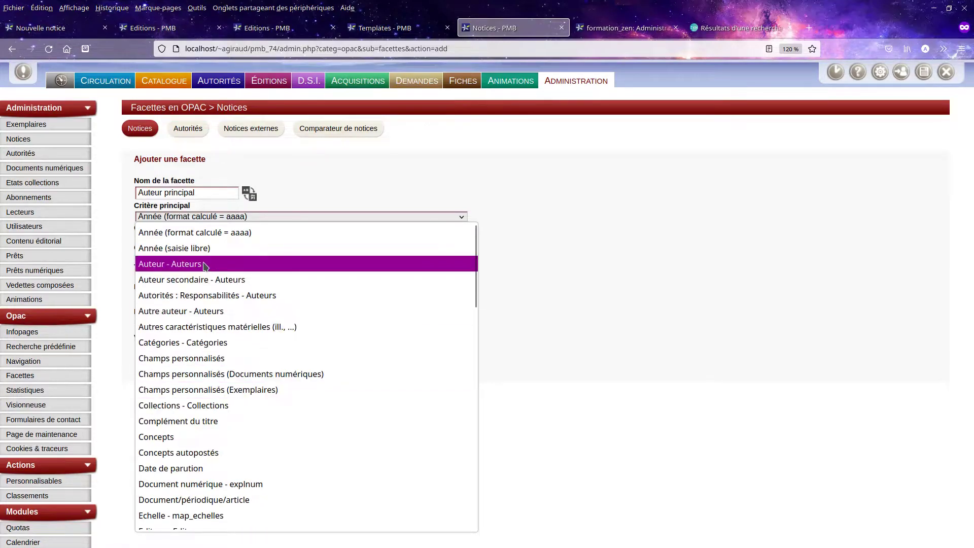
left_click(223, 263)
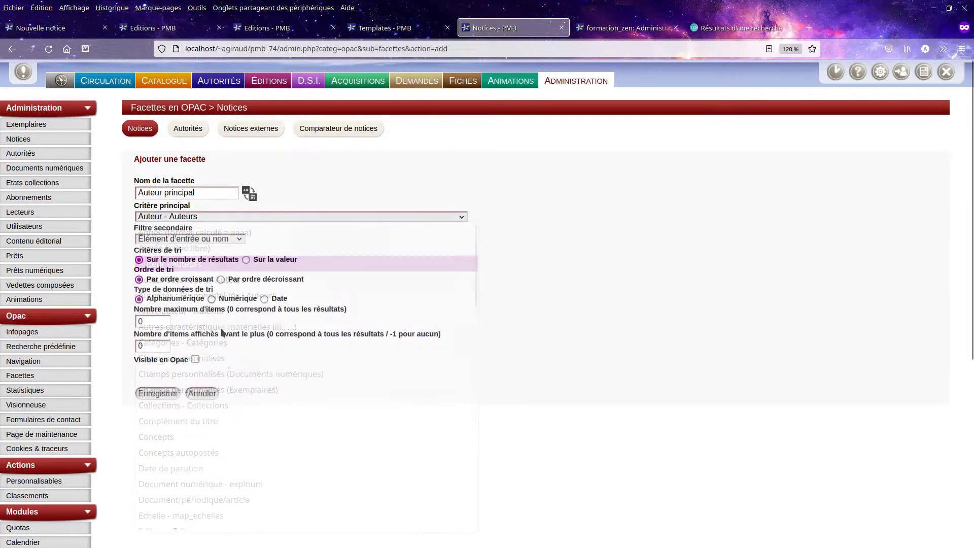
Use "Élément d'entrée ou nom" as the facet's secondary filter, keeping "Auteur - Auteurs" as the main criterion.
left_click(193, 239)
left_click(183, 216)
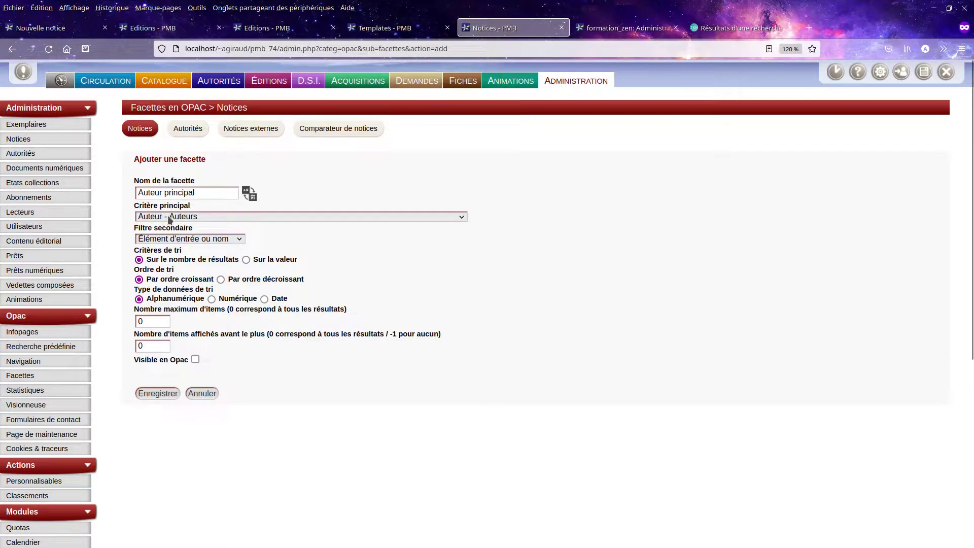
left_click(168, 215)
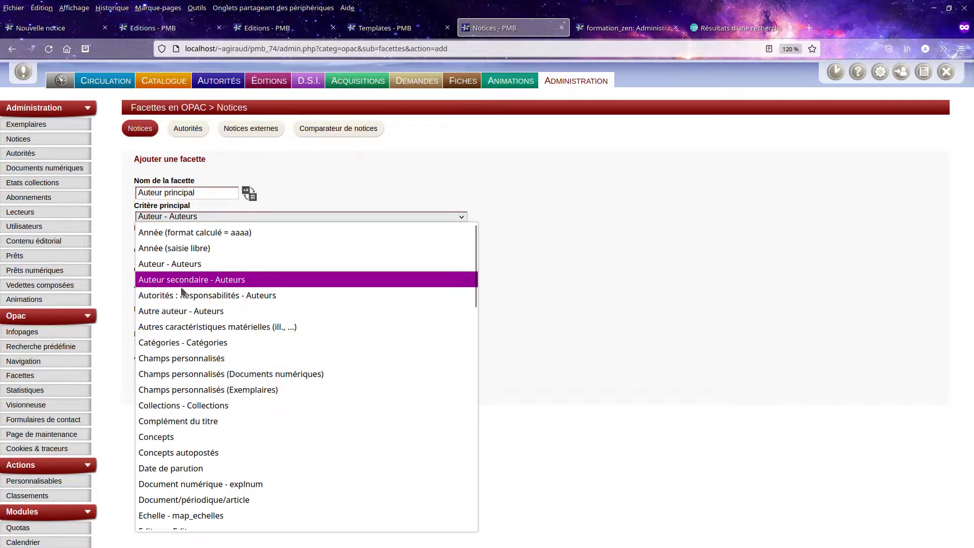
left_click(616, 278)
left_click(182, 239)
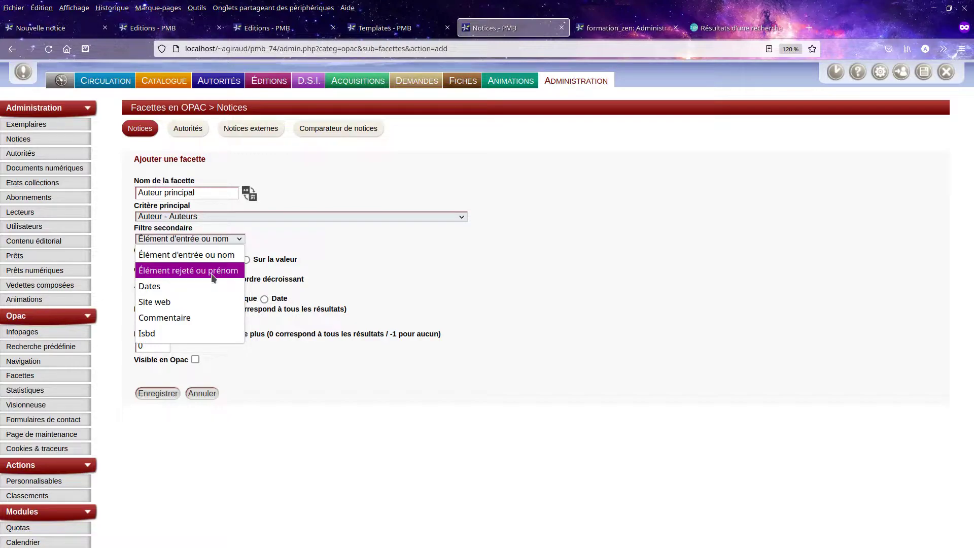
left_click(218, 257)
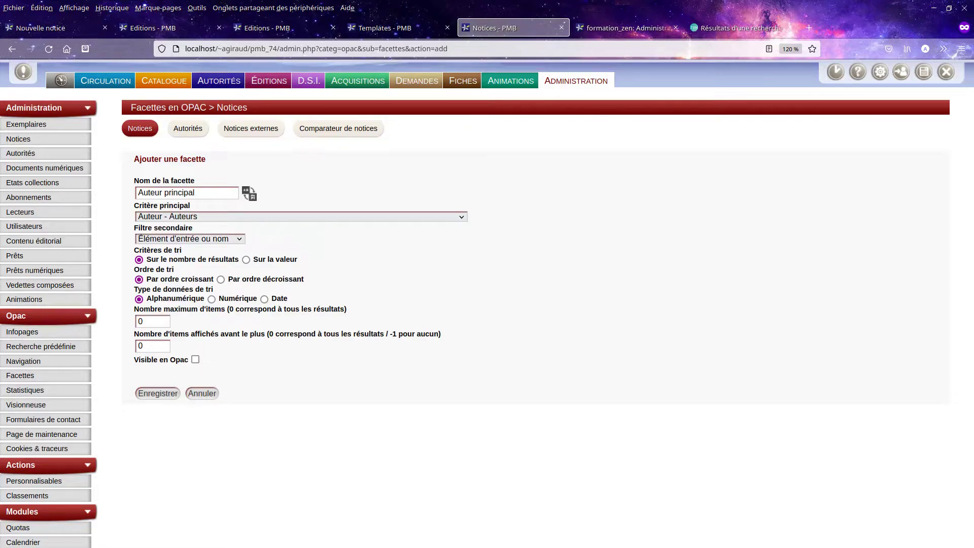
Limit the facet to 5 items with 3 displayed before the plus, and make it visible in the OPAC.
double_click(150, 319)
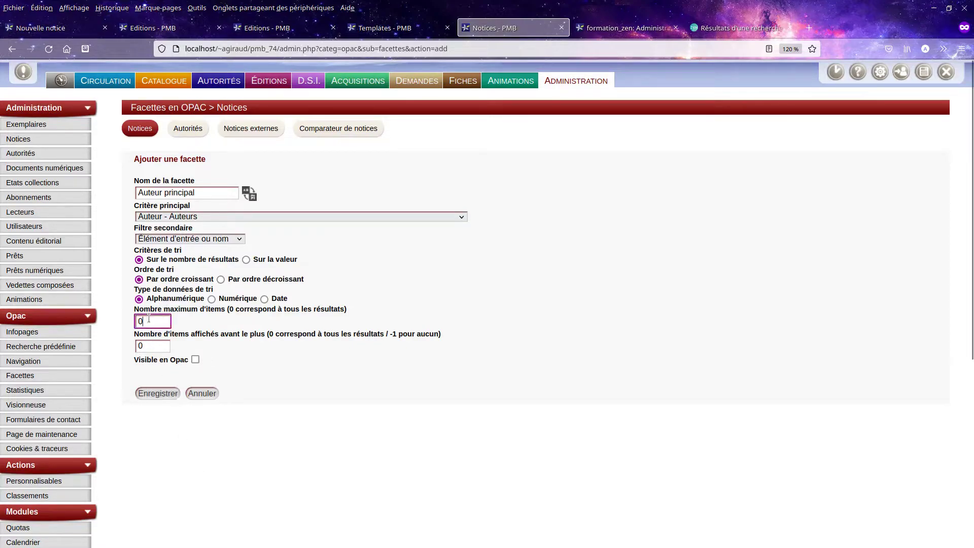
type("5")
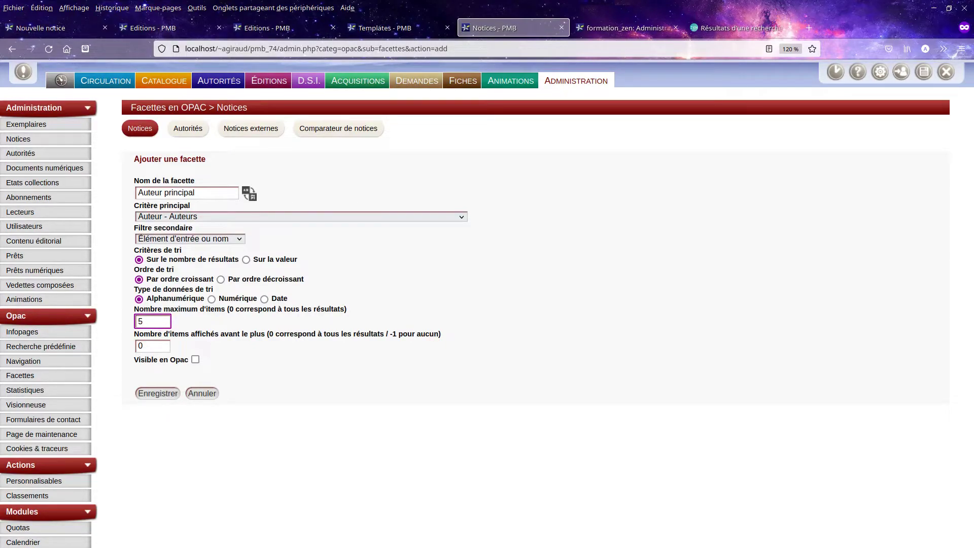
key("Tab")
type("3")
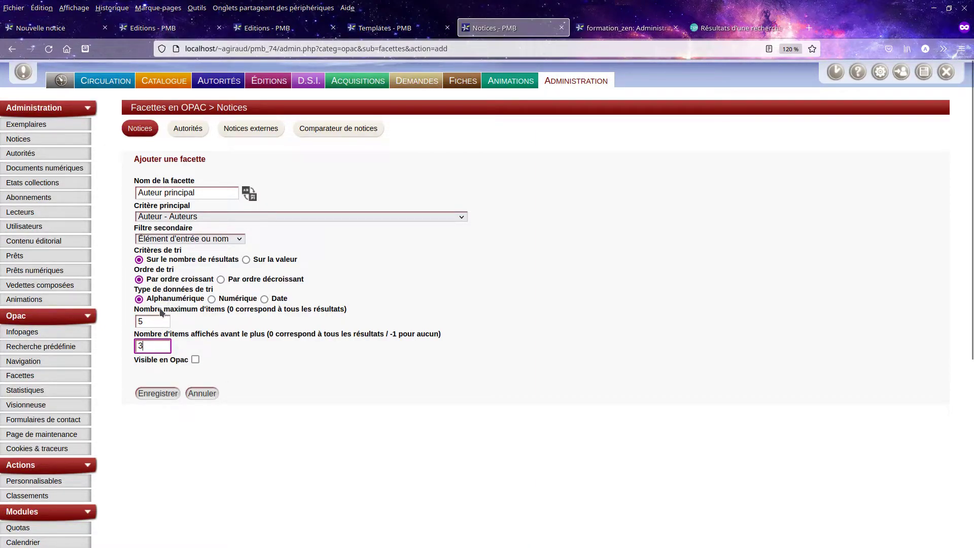
left_click(207, 378)
Show the translation fields for the facet's name and save the facet.
left_click(248, 193)
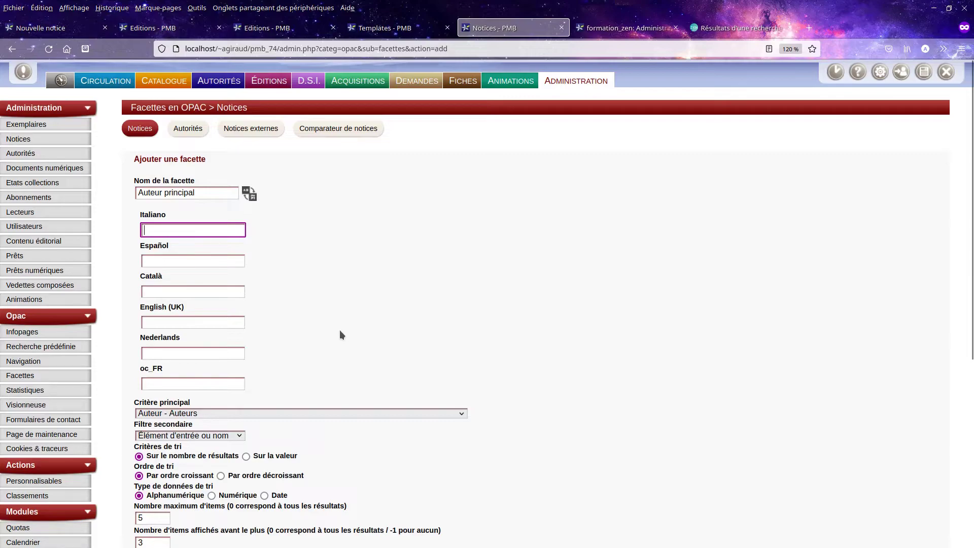
scroll(290, 431, "down", 5)
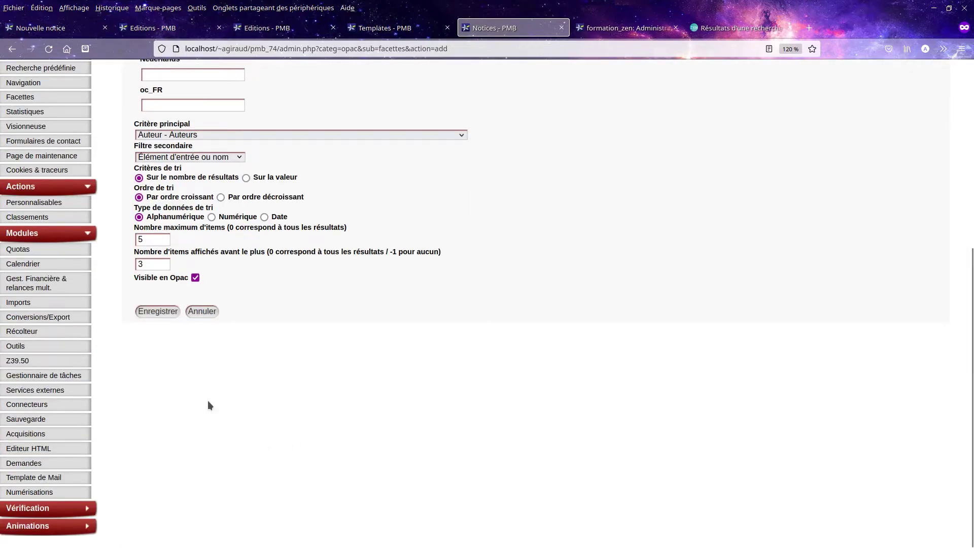
left_click(159, 311)
Switch to the "Base de ressources formateurs" OPAC and rerun the catalogue search for "logiciel".
left_click(624, 28)
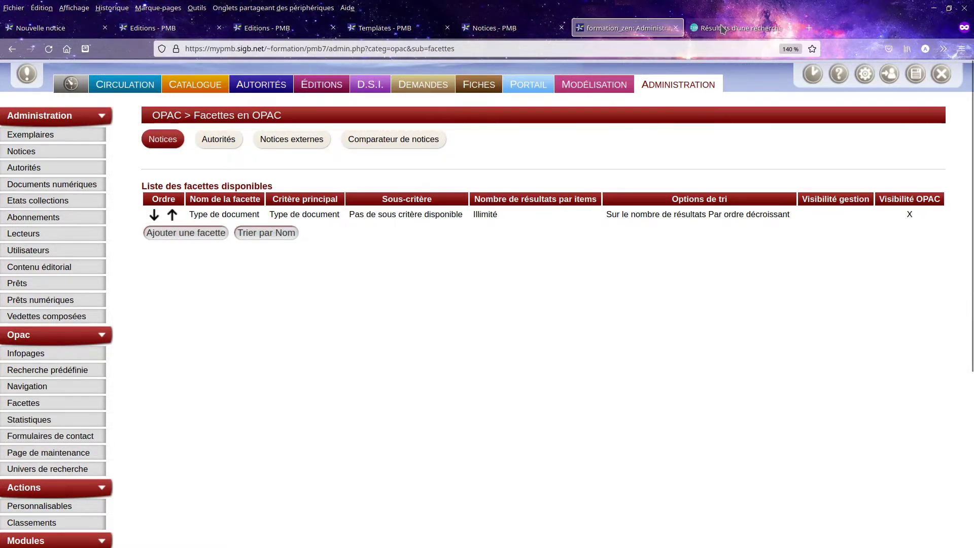
left_click(738, 27)
scroll(260, 302, "up", 5)
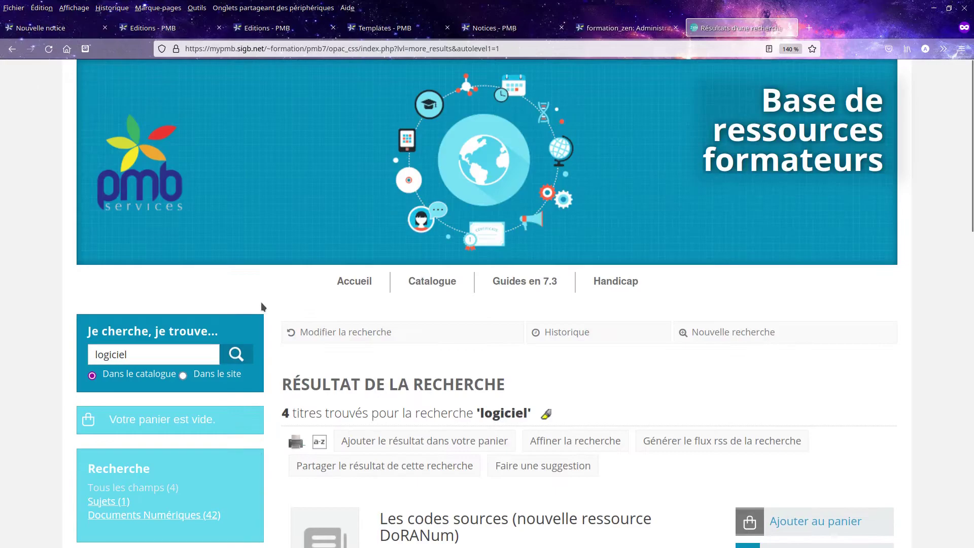
left_click(238, 353)
Narrow the search results to the document type "Veille métiers", review them, and reset the facet filter.
scroll(270, 406, "down", 5)
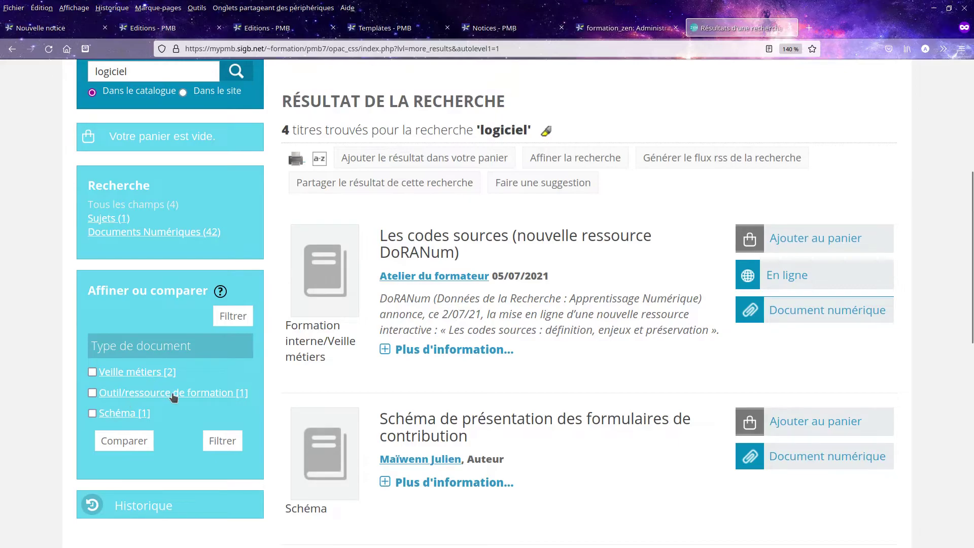
left_click(116, 377)
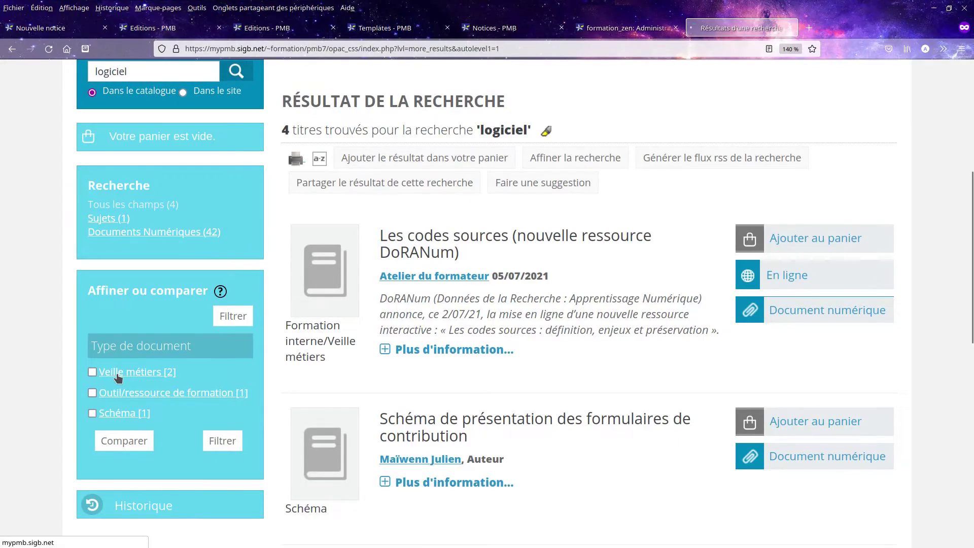
scroll(264, 406, "down", 7)
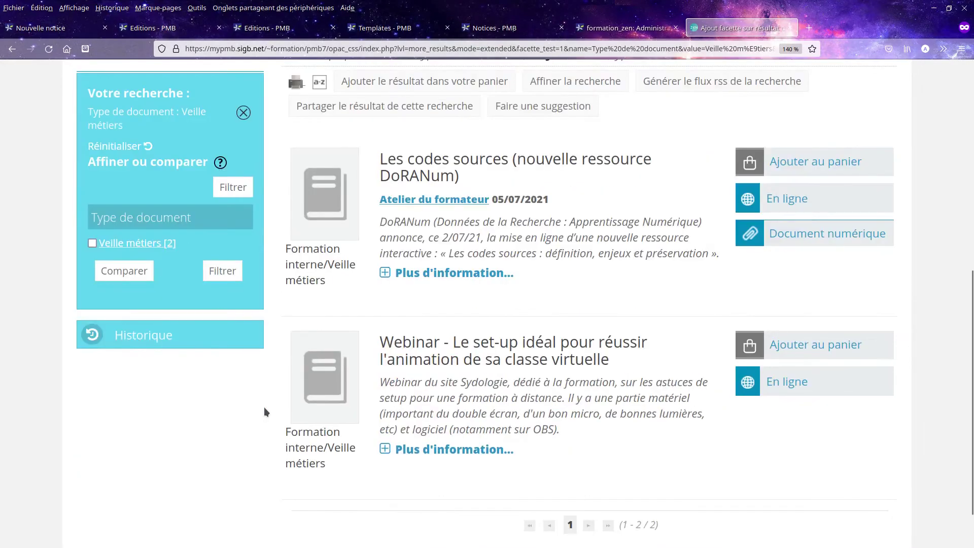
scroll(283, 369, "up", 3)
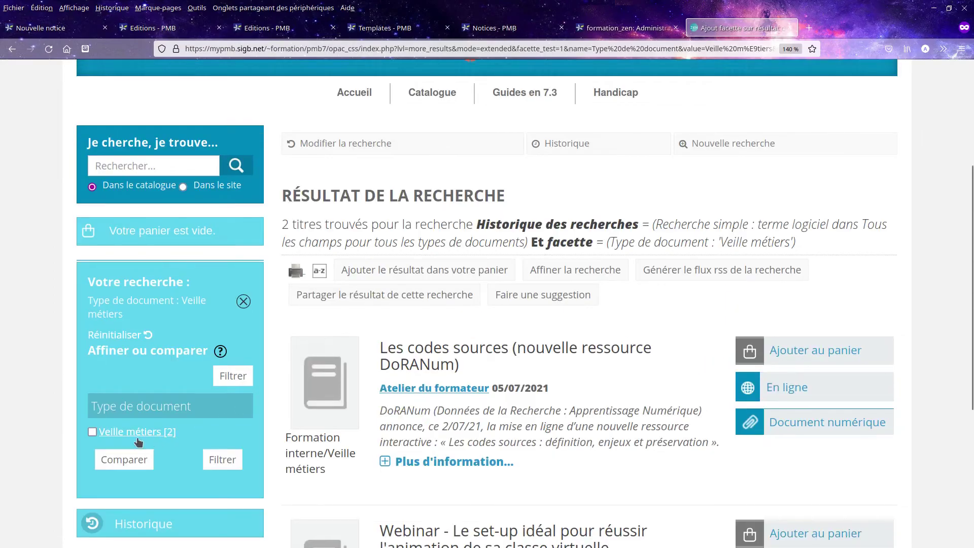
left_click(146, 335)
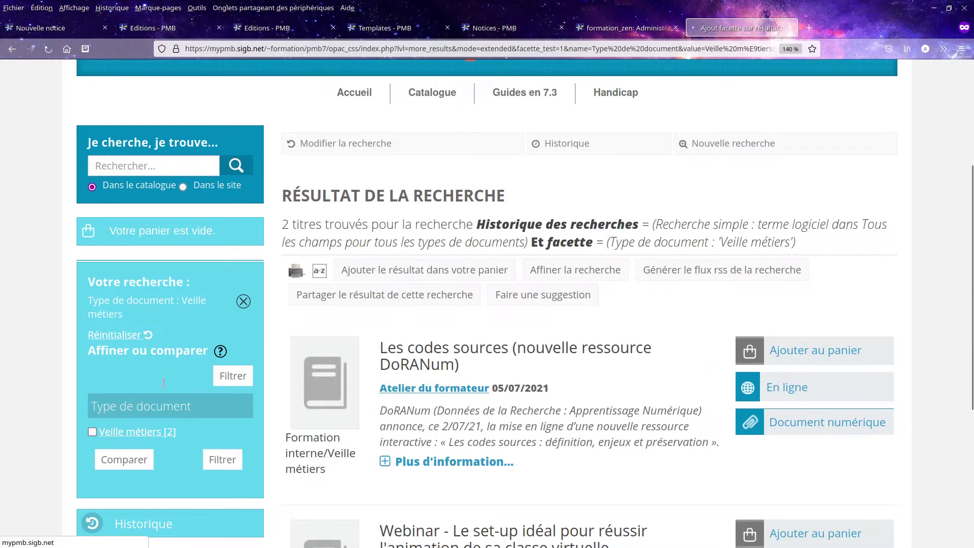
Filter the results by the document types "Outil/ressource de formation" and "Schéma" together, and review the filtered list.
scroll(221, 460, "down", 5)
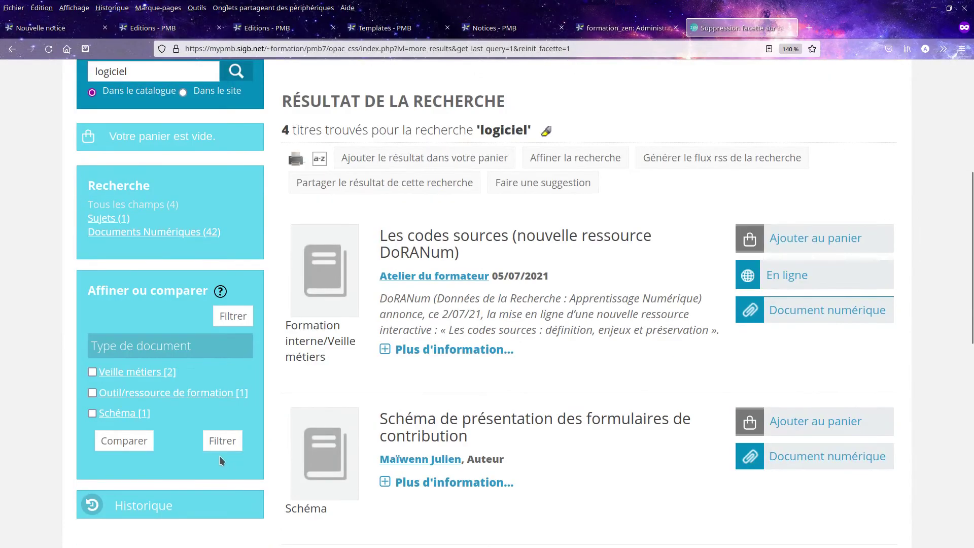
left_click(92, 414)
left_click(92, 394)
left_click(208, 436)
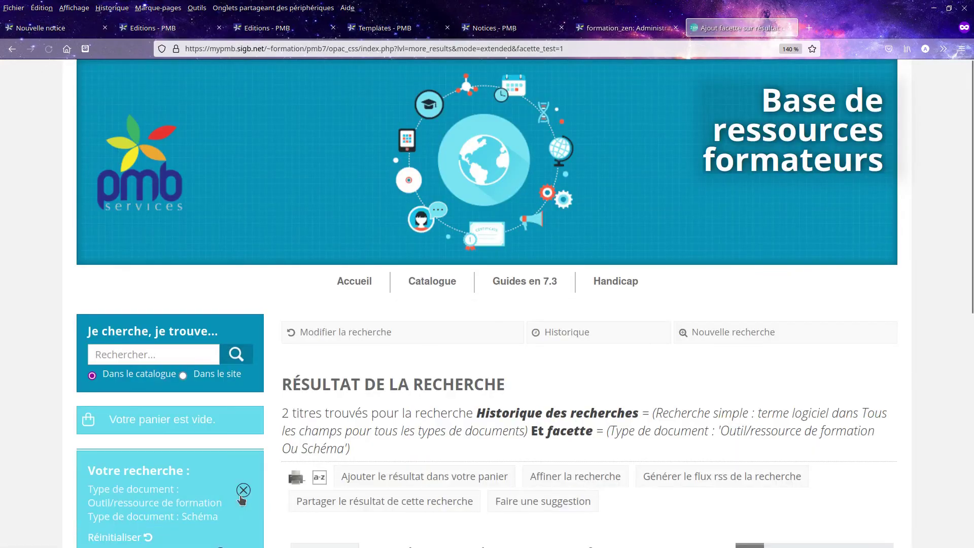
scroll(253, 489, "down", 7)
scroll(270, 482, "up", 4)
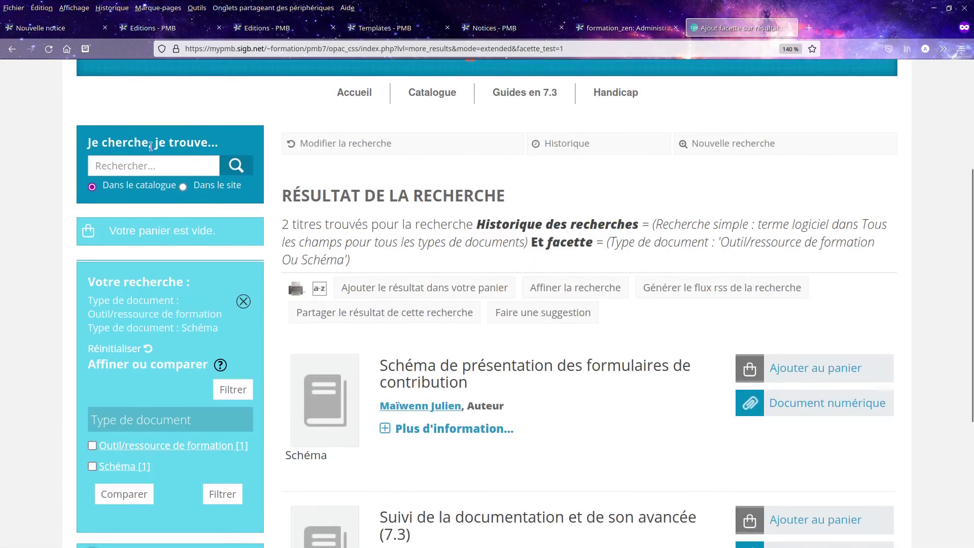